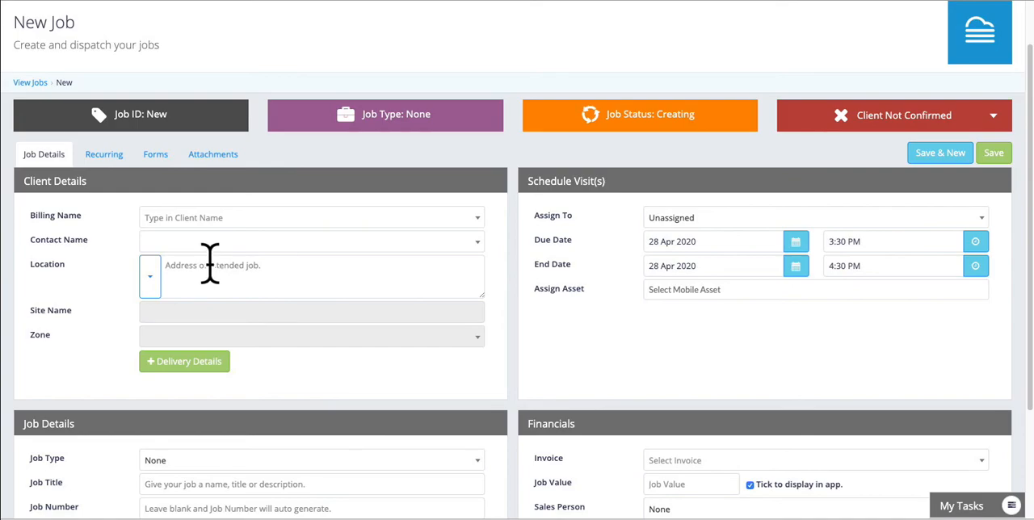
Step: Find the client with "ABC Tr" and set the billing name to the first ABC Transport Pty Ltd entry
scroll(210, 263, "down", 3)
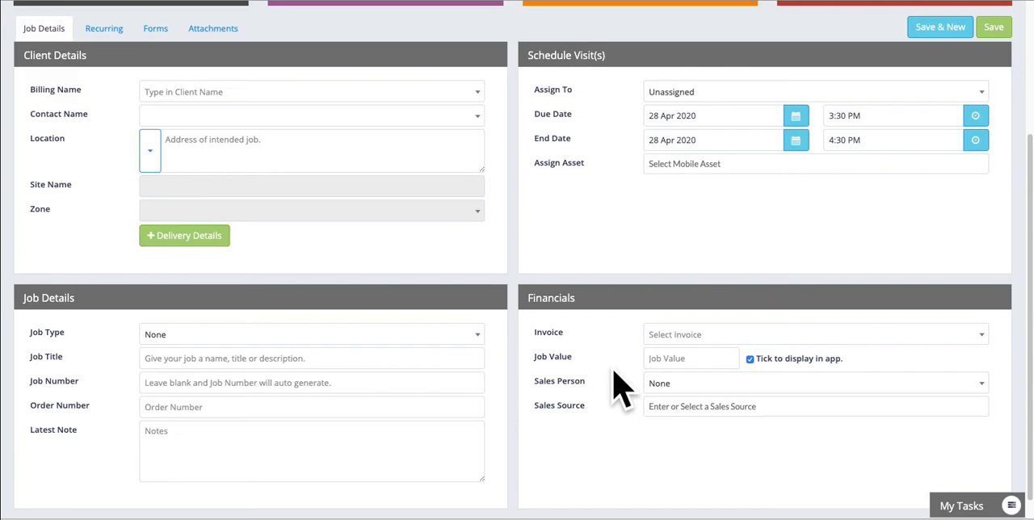
scroll(622, 388, "up", 3)
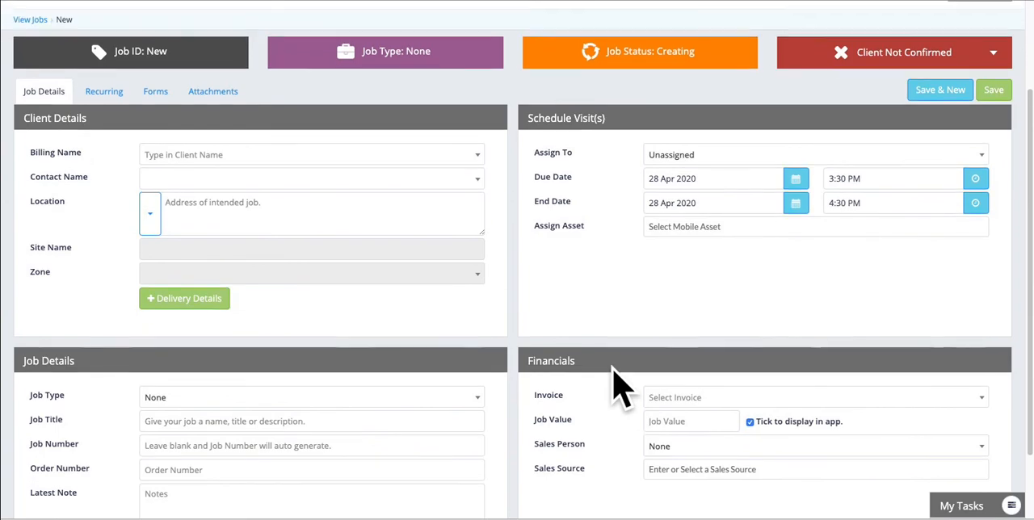
scroll(622, 387, "up", 1)
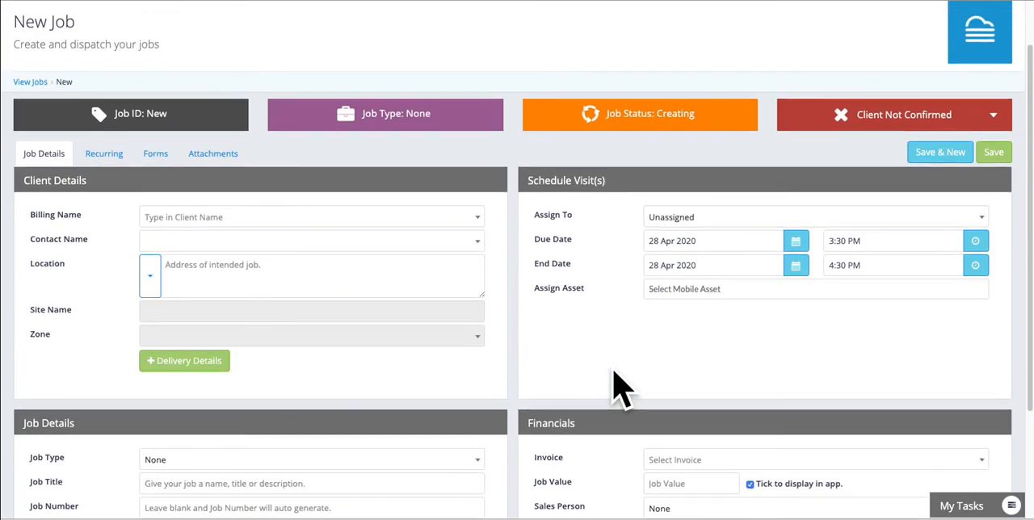
left_click(179, 218)
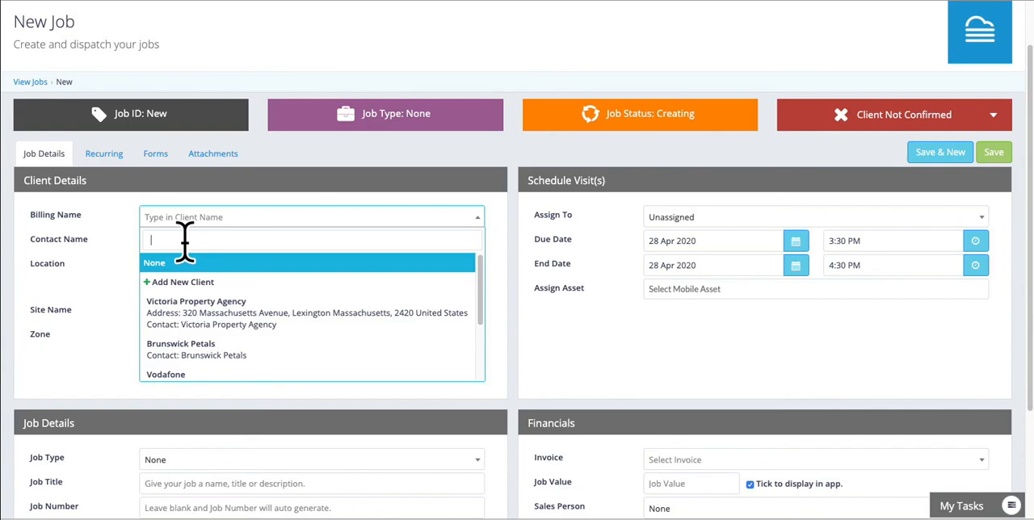
type("ABC Tr")
key("BackSpace")
type("r")
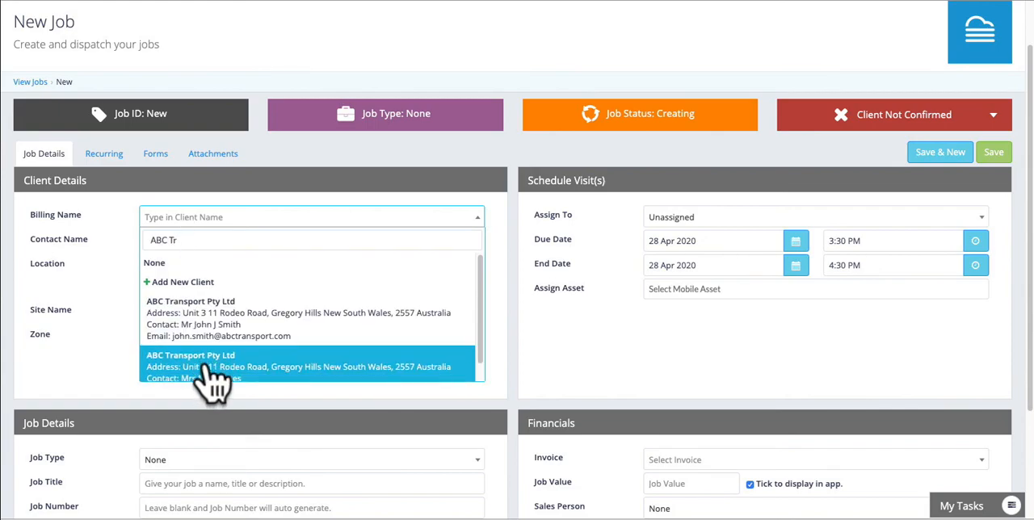
left_click(221, 332)
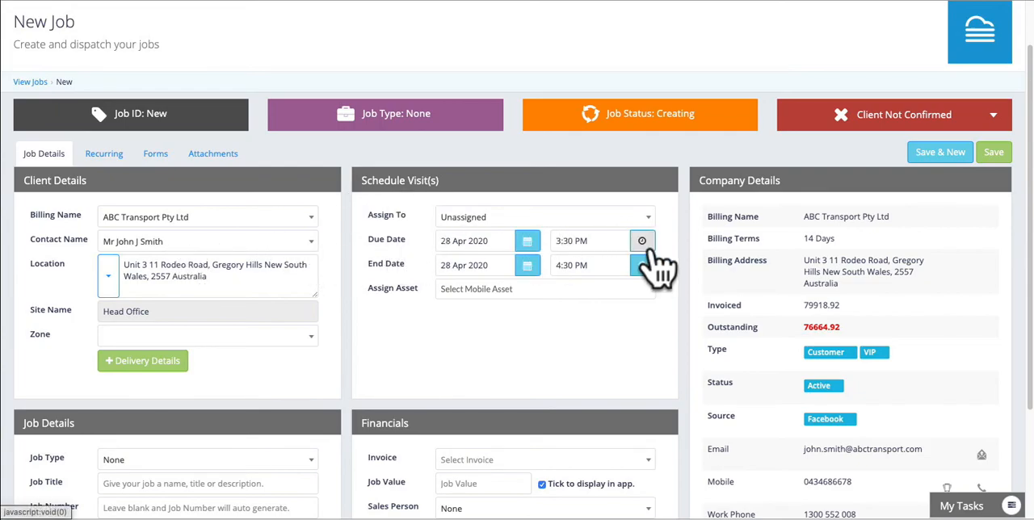
Step: Check the client's saved locations without changing the address, and set the job's zone to Loading Area
scroll(658, 262, "down", 3)
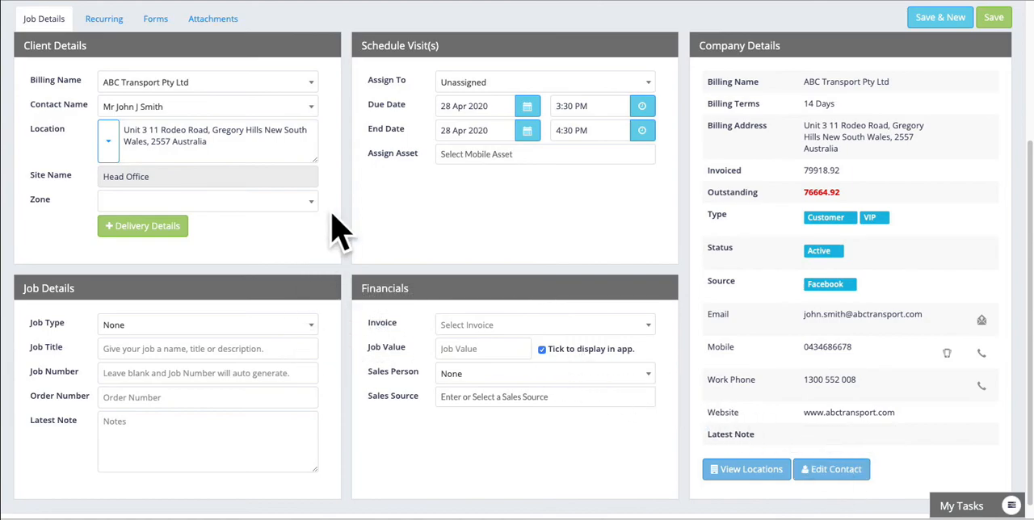
scroll(335, 231, "up", 1)
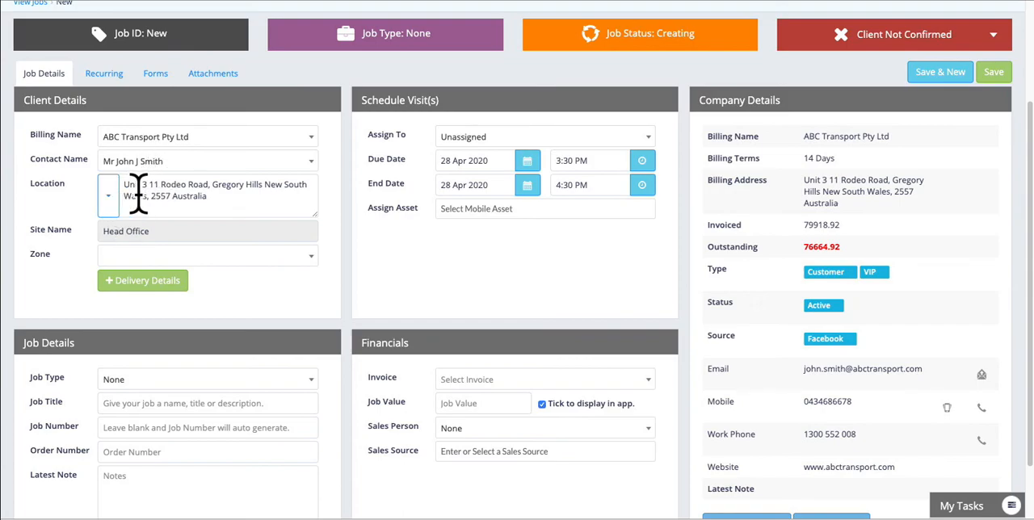
left_click(109, 201)
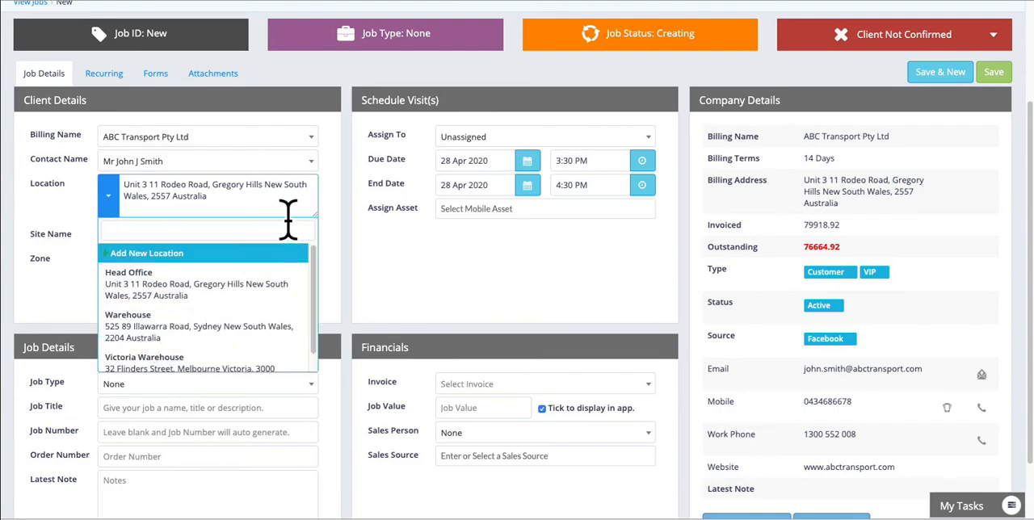
left_click(336, 211)
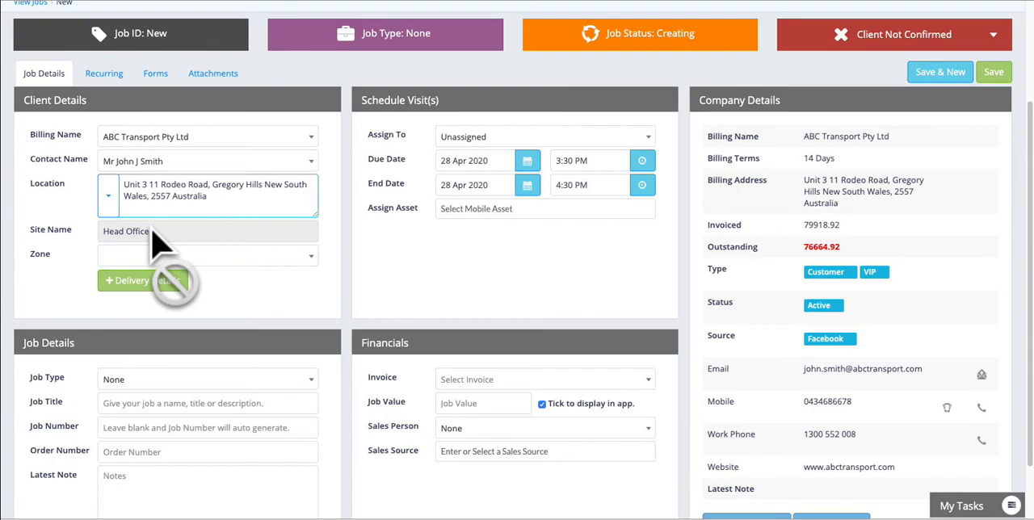
left_click(243, 257)
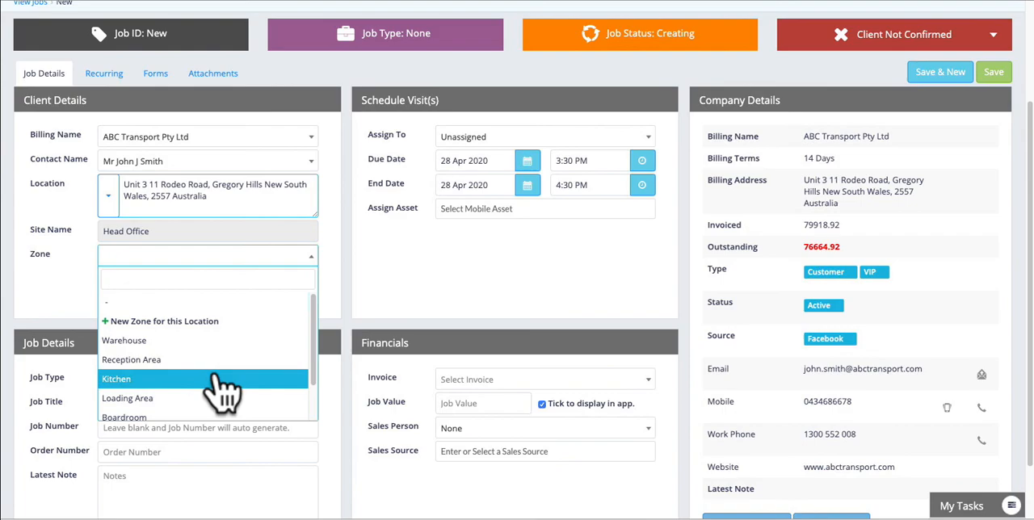
left_click(217, 399)
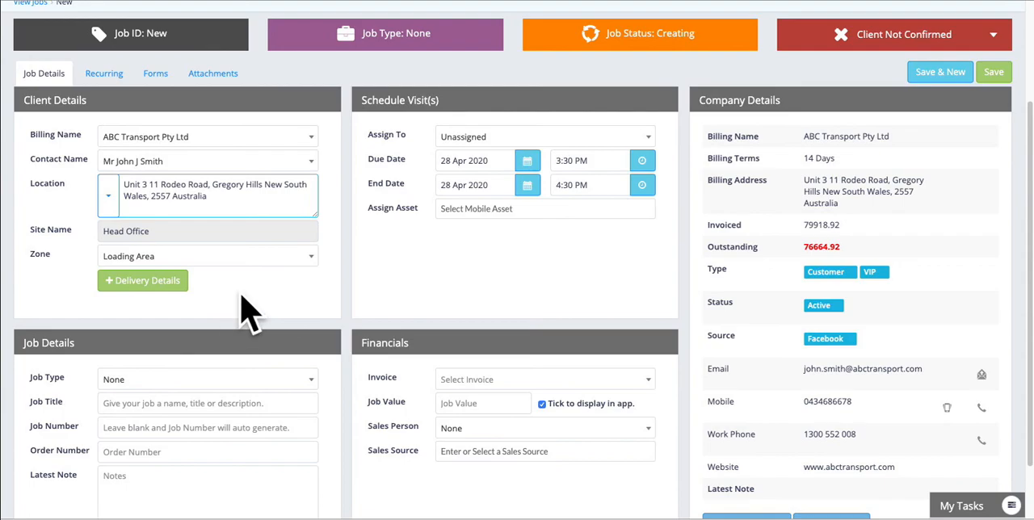
Step: Set the job type to Quarter GM Inspect
scroll(246, 311, "down", 1)
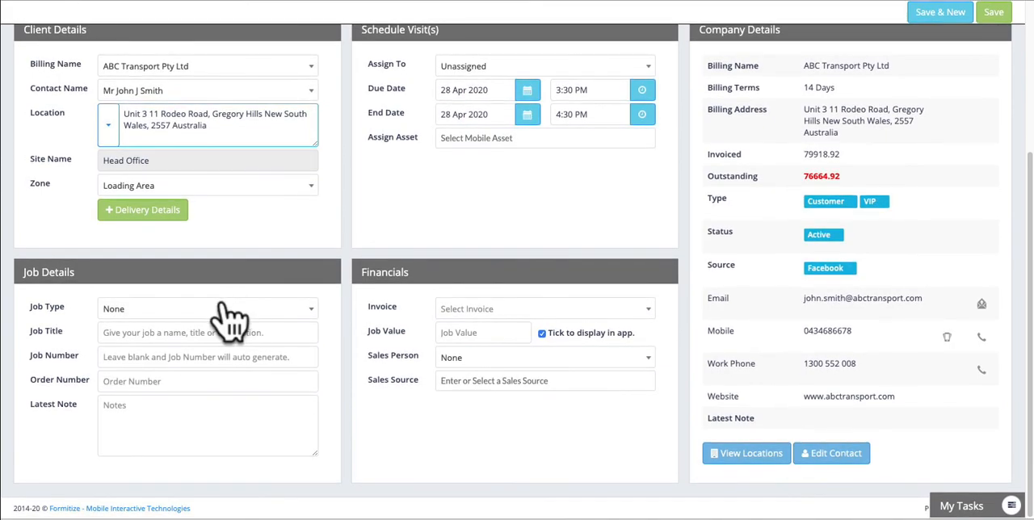
left_click(225, 315)
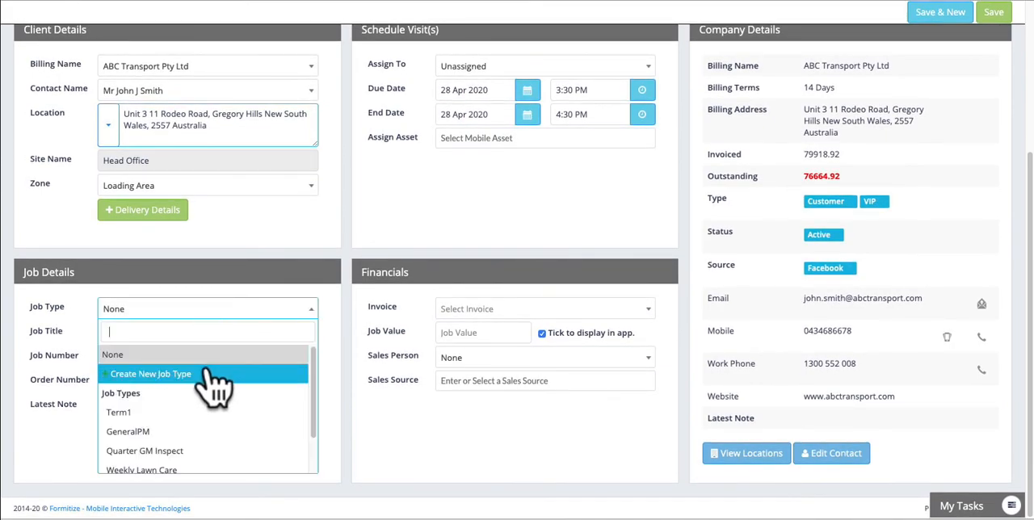
left_click(191, 454)
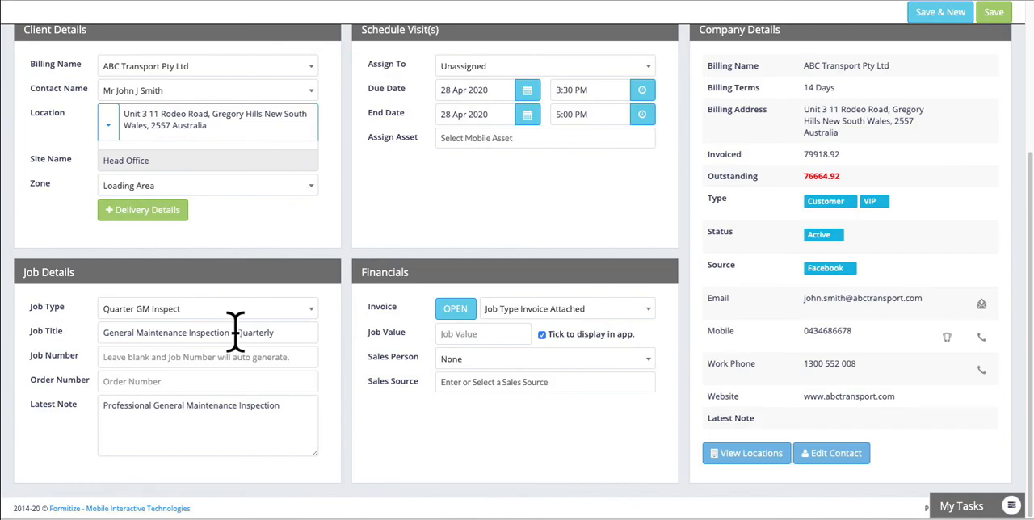
Step: Assign the visit to the first listed user and add the second listed user as an additional assignee
scroll(215, 341, "up", 1)
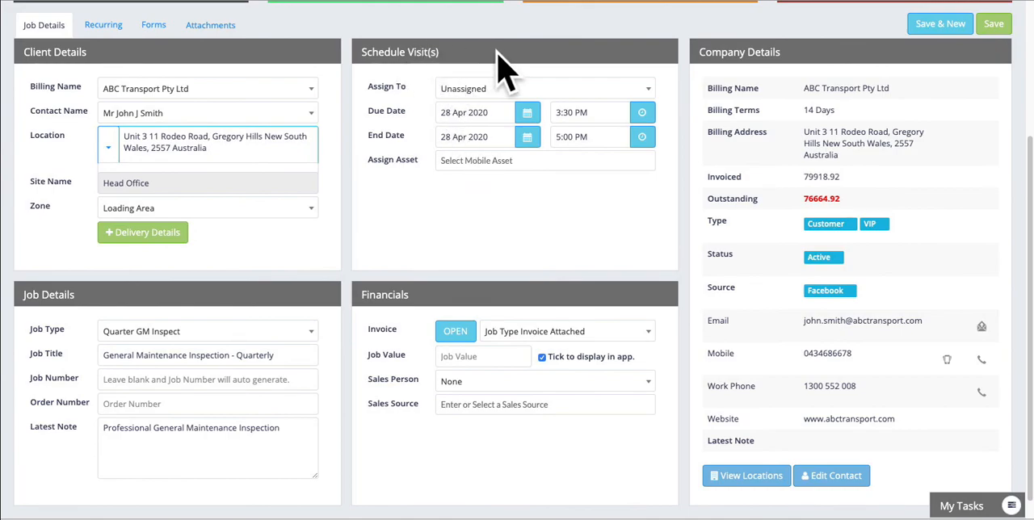
left_click(468, 96)
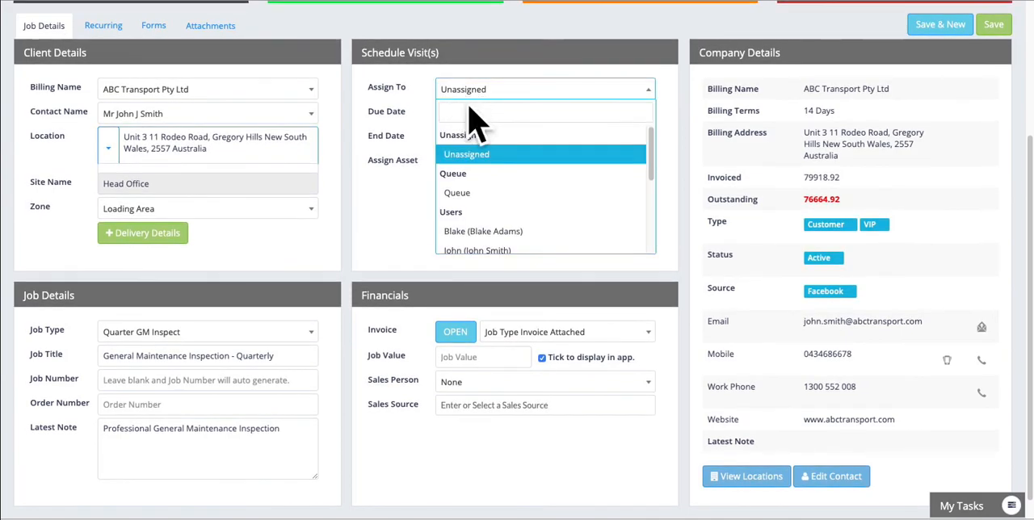
left_click(496, 234)
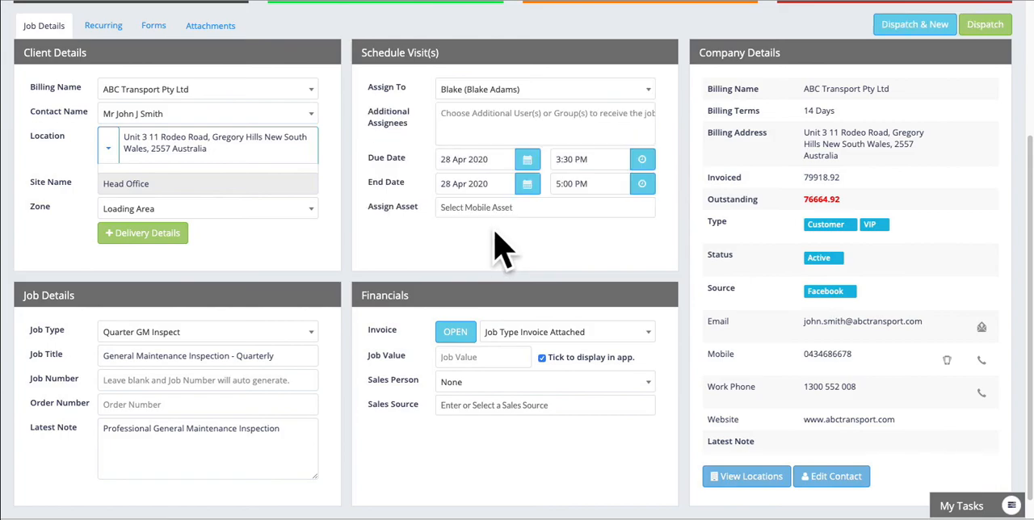
left_click(452, 115)
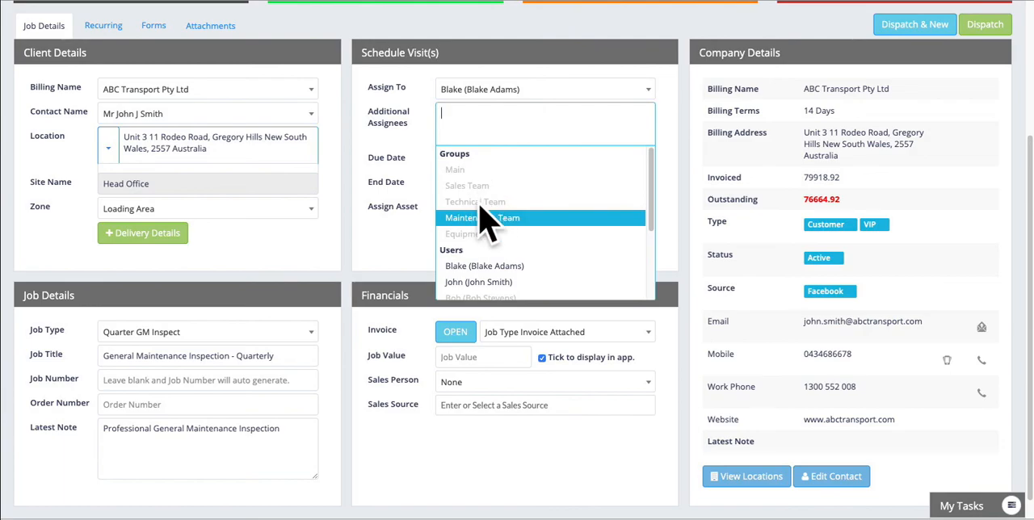
left_click(485, 284)
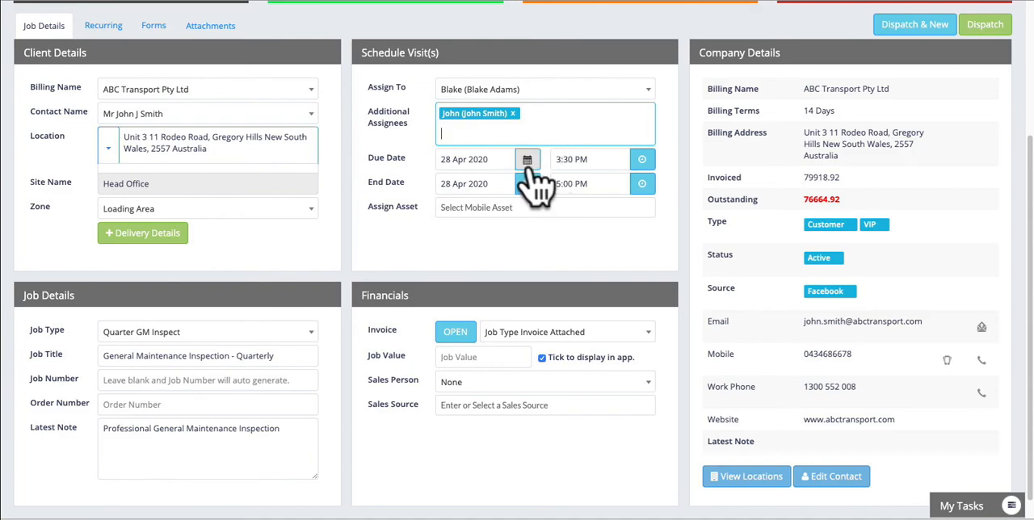
Step: Set the visit's due date to 29 Apr 2020 and assign the Tesla CyberTruck and Caterpillar 320D assets
left_click(468, 162)
left_click(487, 293)
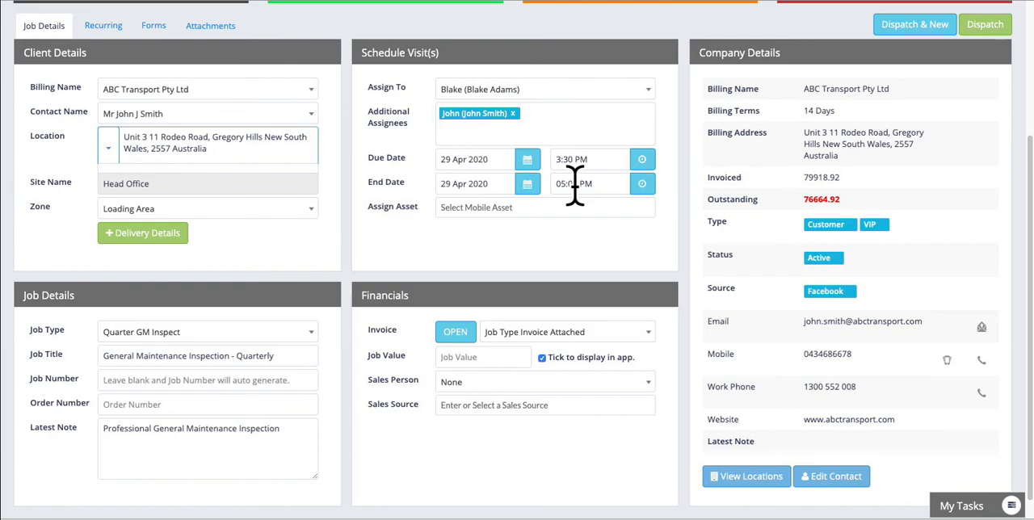
left_click(468, 209)
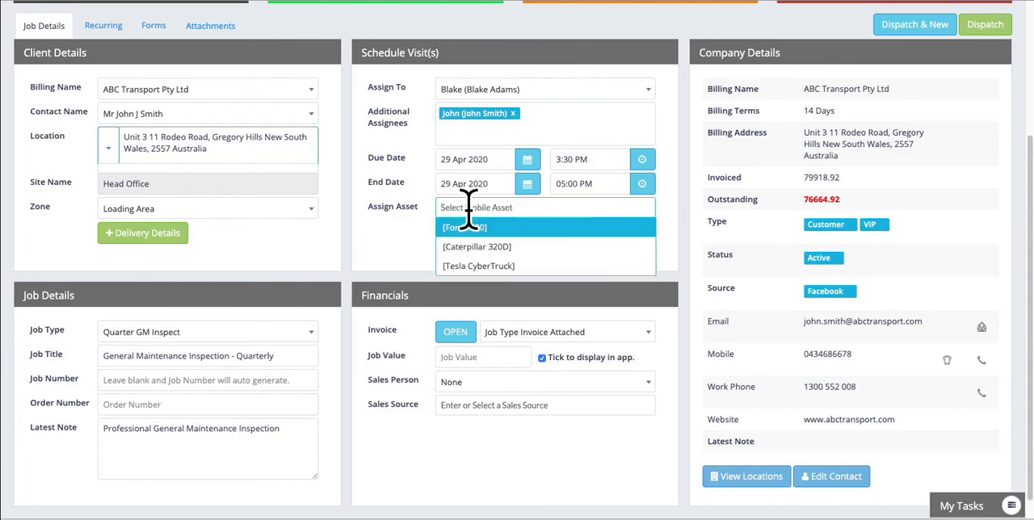
left_click(485, 269)
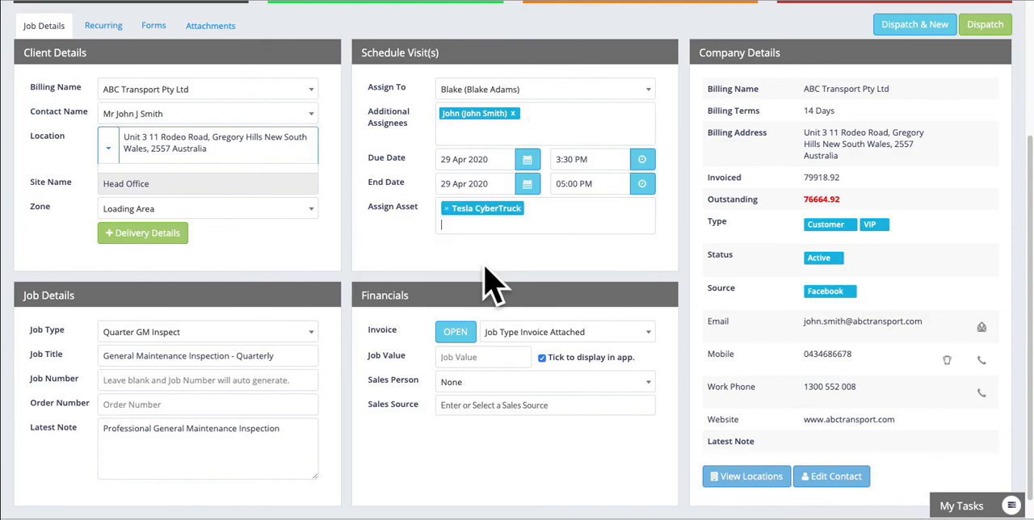
left_click(538, 214)
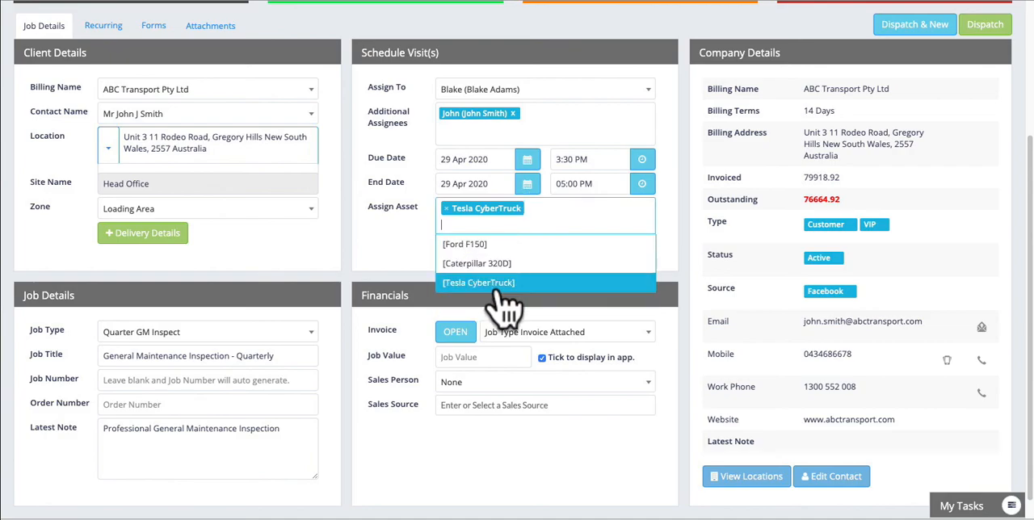
left_click(500, 264)
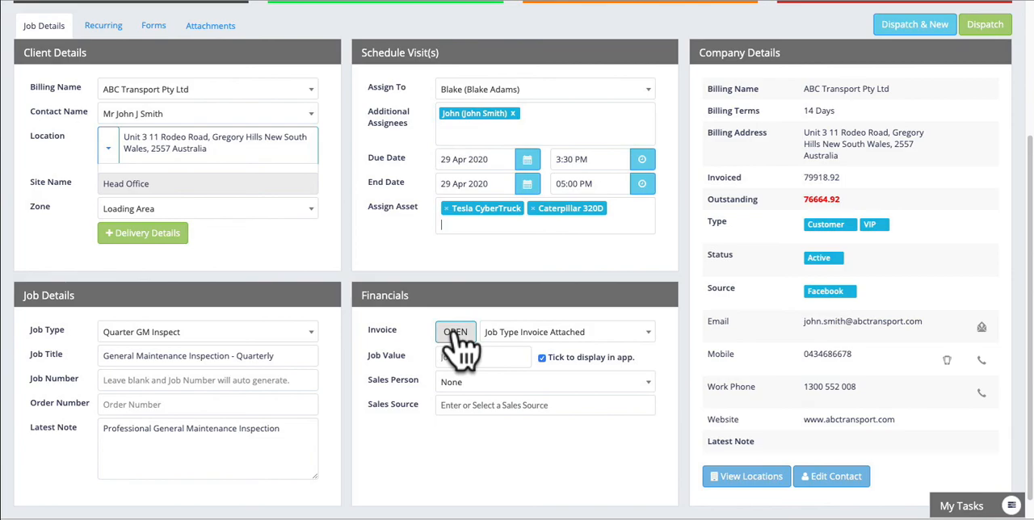
Step: Open the attached invoice, try a unit amount of 650.00 for the Quarterly Inspection Fee, and close it without saving
left_click(458, 334)
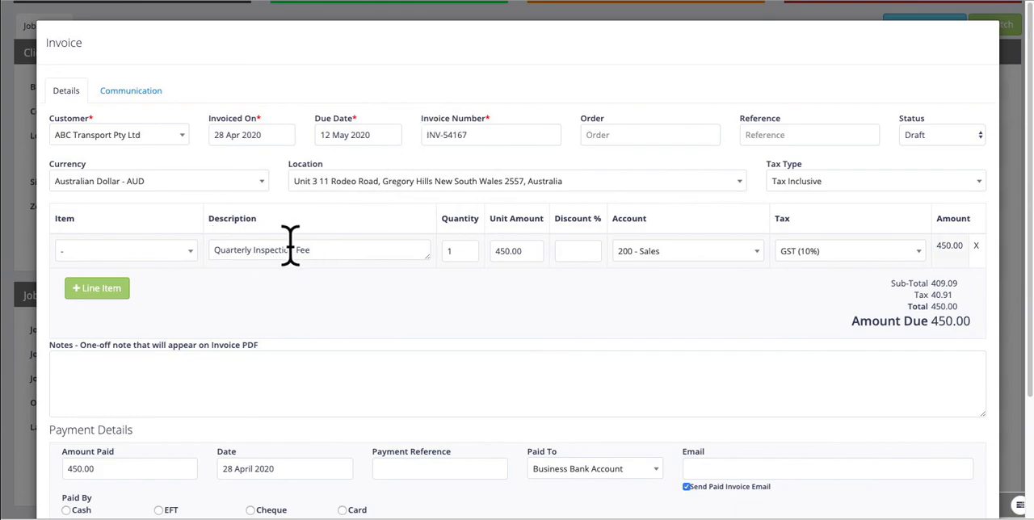
left_click(493, 251)
type("6")
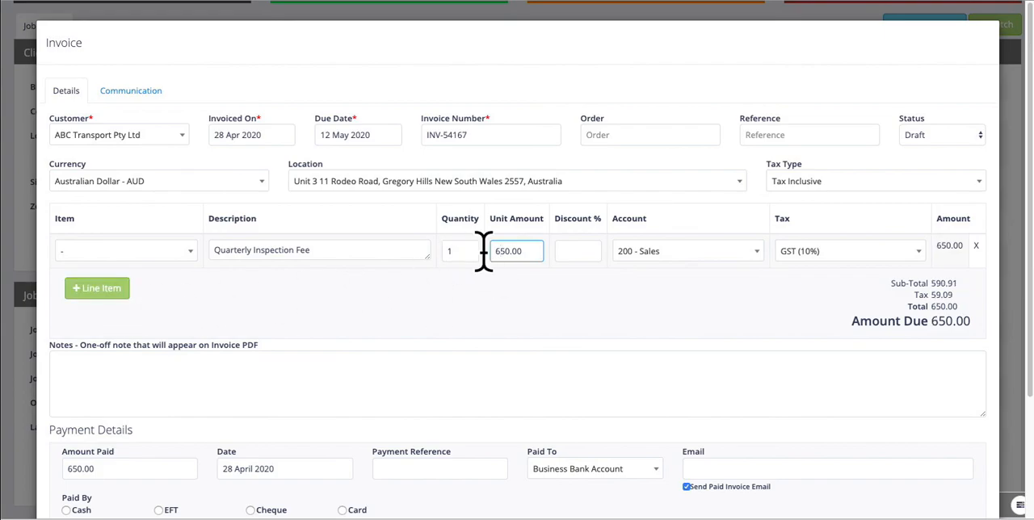
scroll(505, 249, "down", 2)
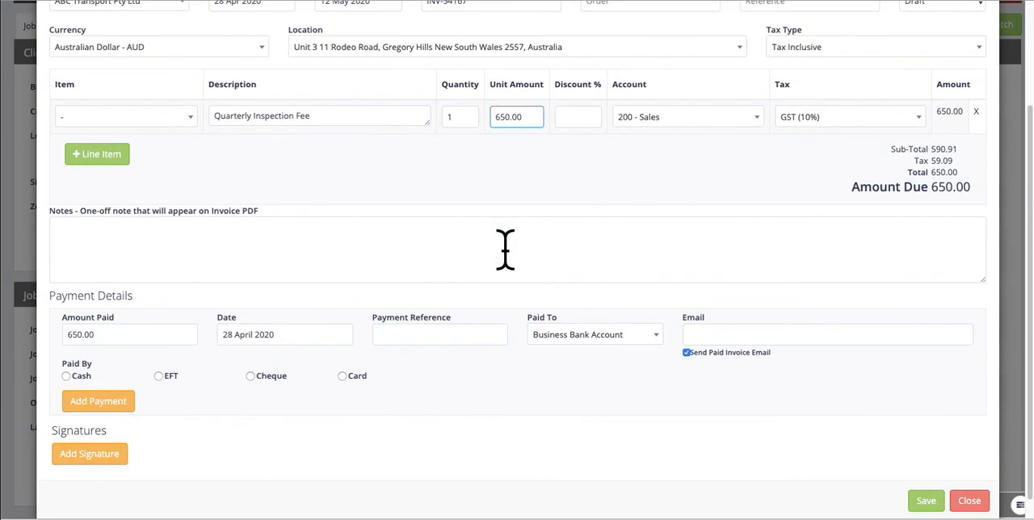
left_click(972, 500)
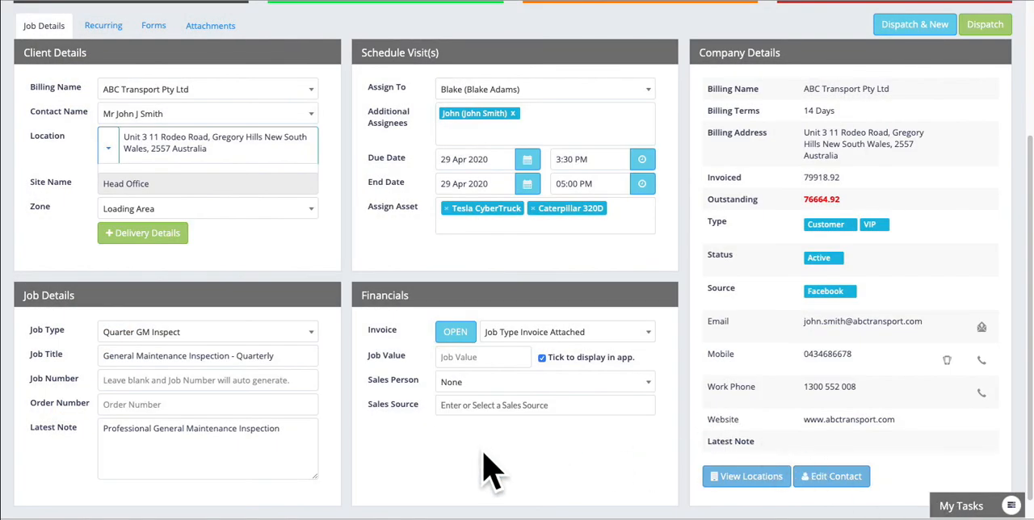
Step: Fill in the financials with a job value of 440, the second listed user as sales person, and Facebook as sales source
left_click(467, 358)
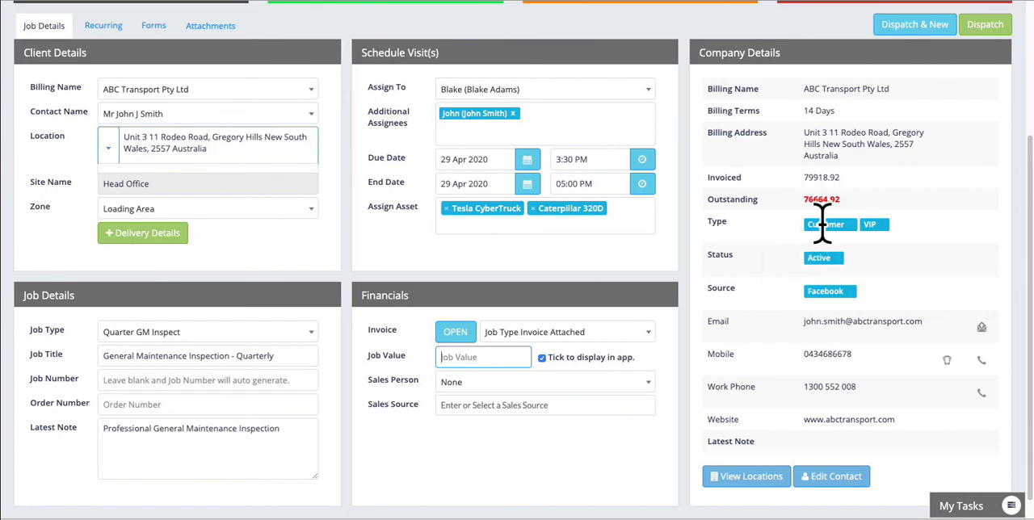
type("440")
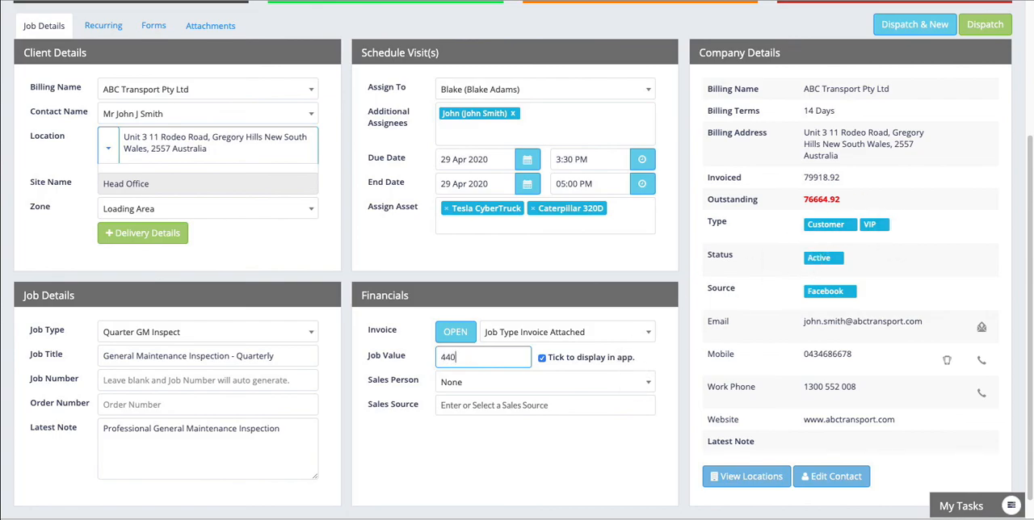
left_click(551, 383)
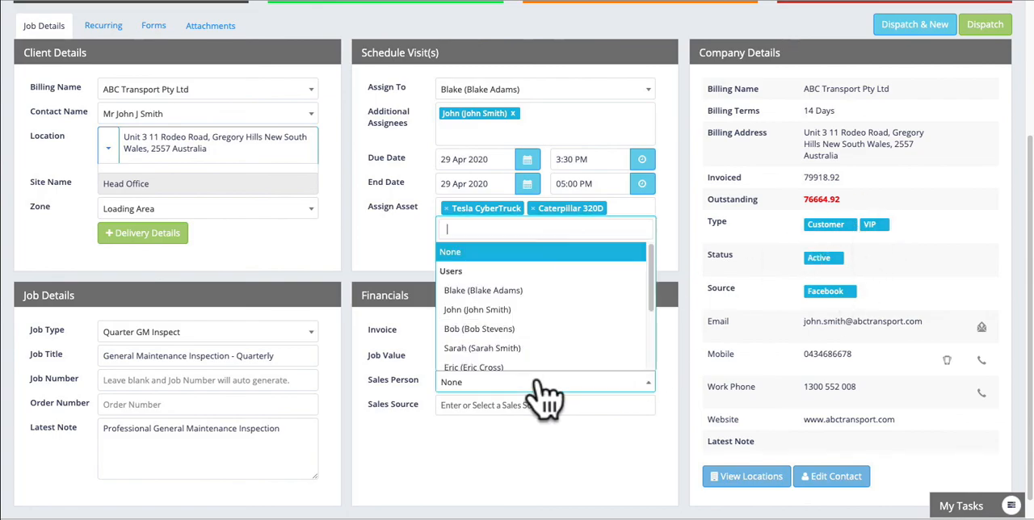
left_click(498, 309)
left_click(479, 406)
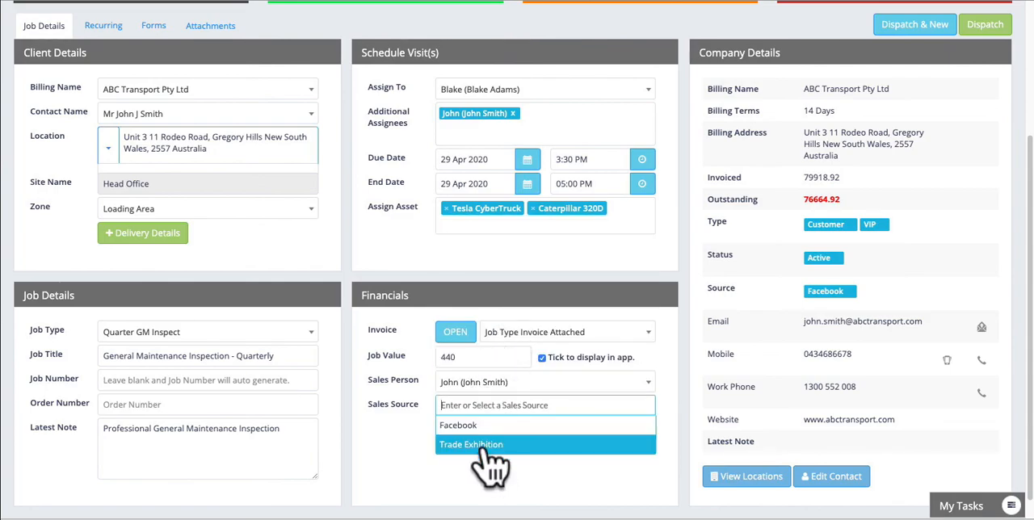
left_click(489, 426)
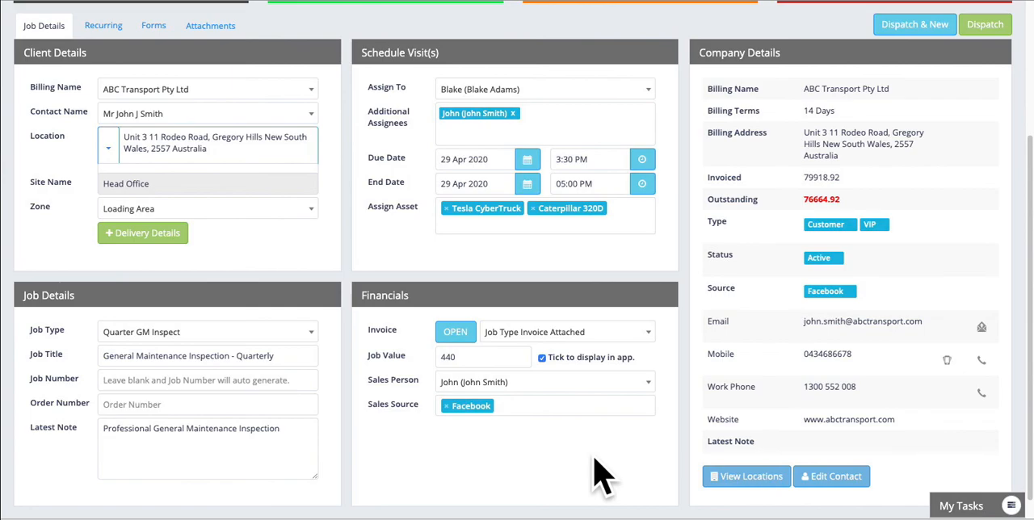
scroll(602, 476, "up", 1)
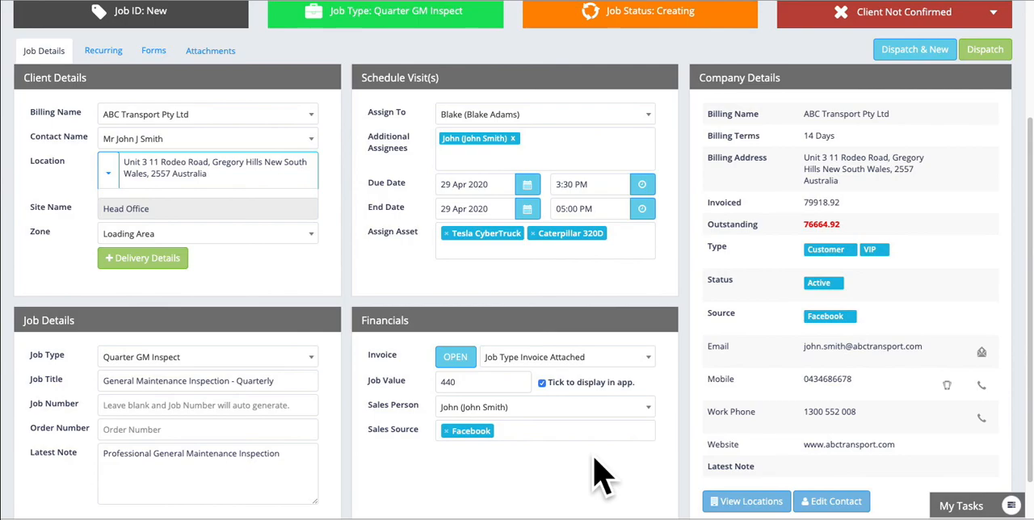
Step: Dispatch the new job and change its client confirmation status to Client Confirmed
scroll(865, 159, "up", 1)
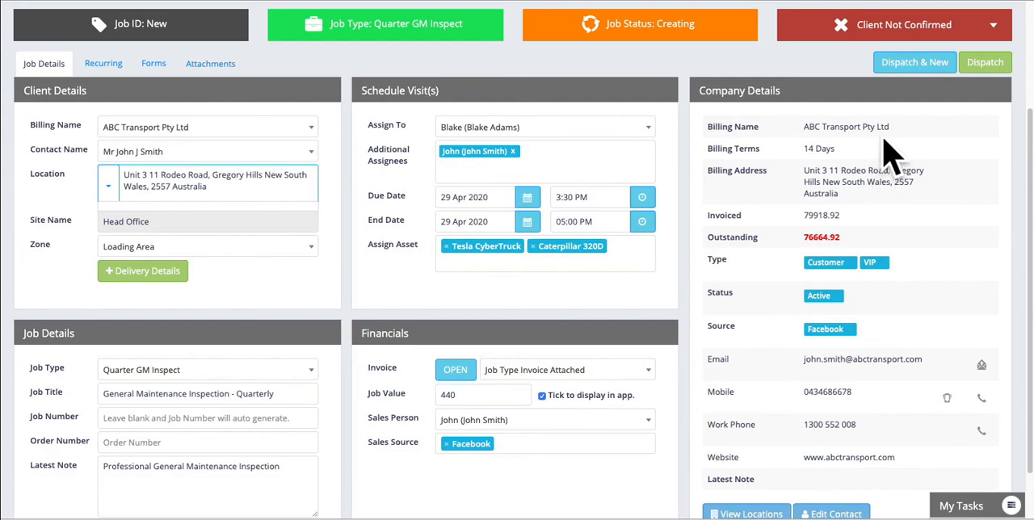
left_click(992, 69)
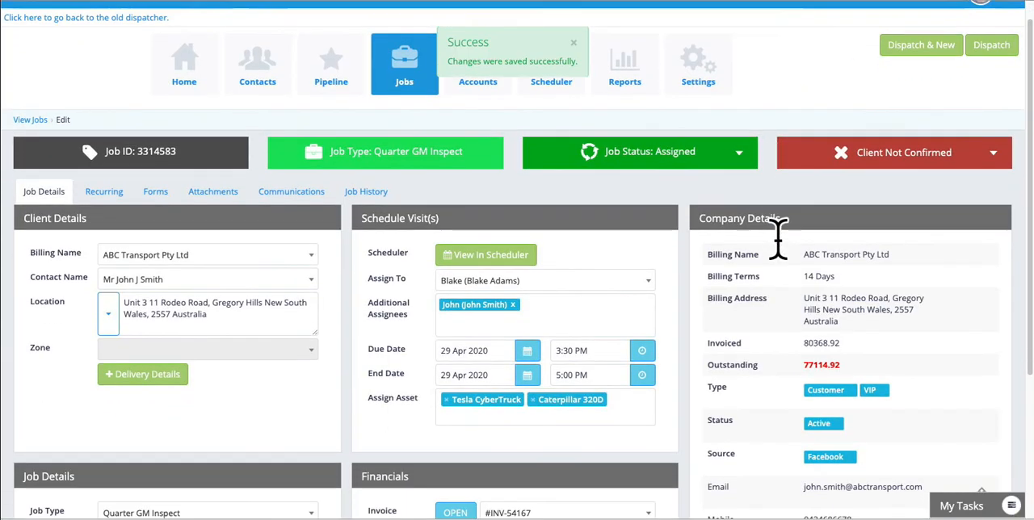
scroll(779, 241, "down", 2)
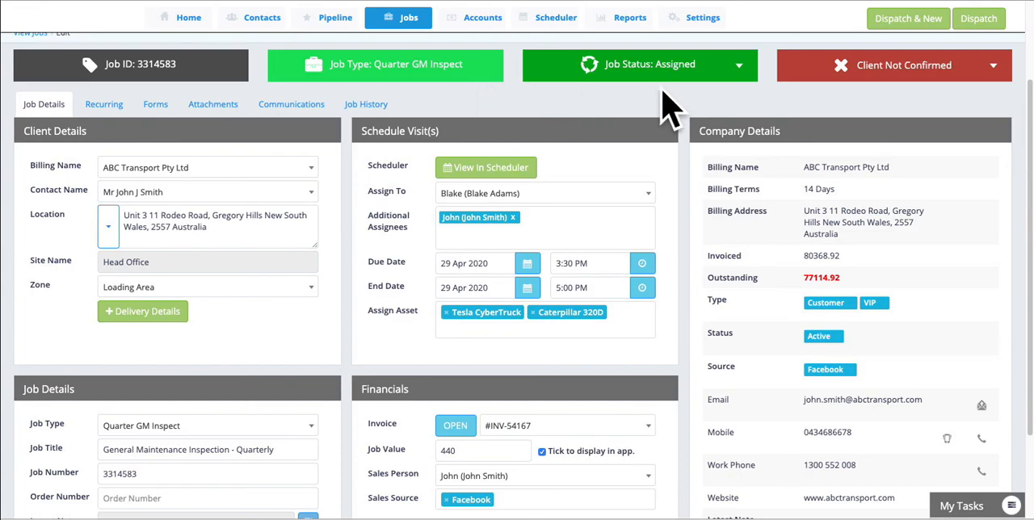
left_click(987, 79)
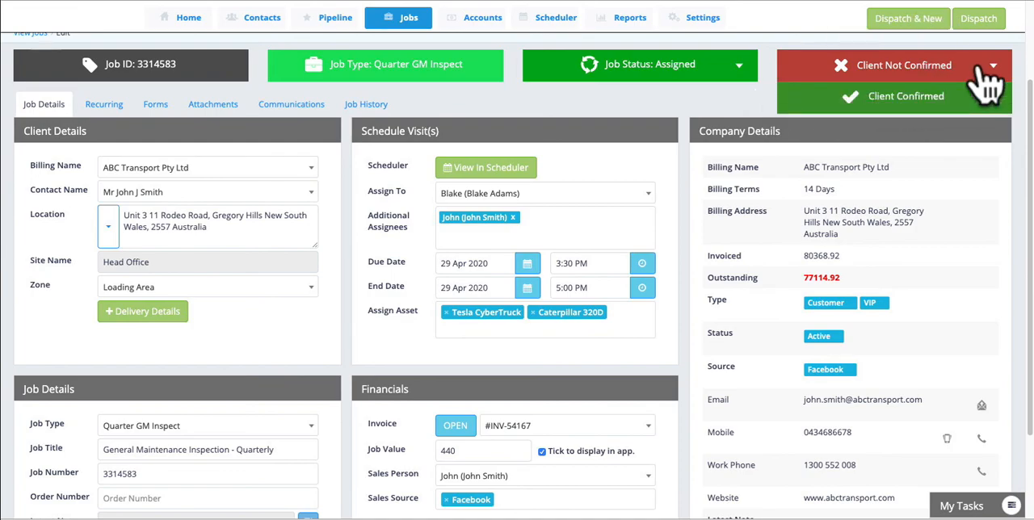
left_click(935, 109)
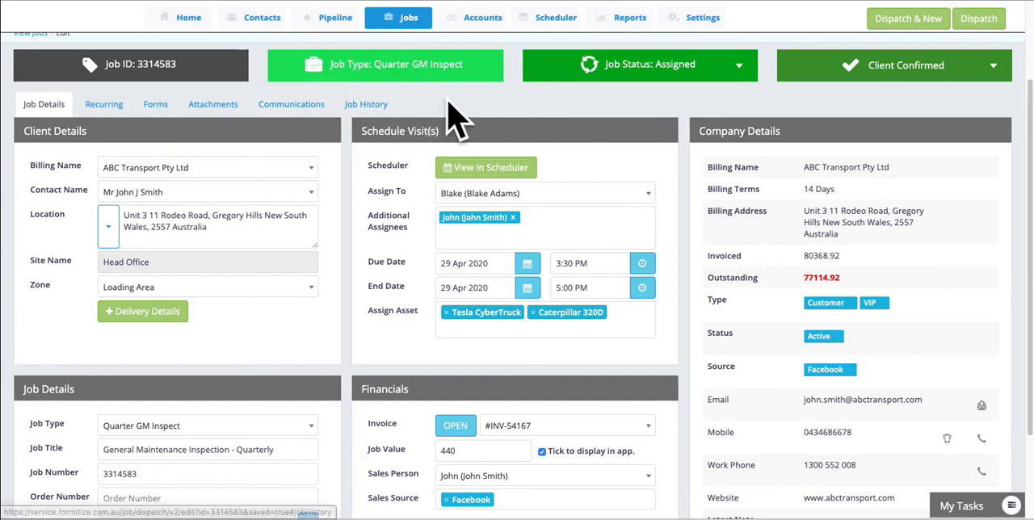
Step: Examine the job's history log and return to the job details to review the saved visit, asset and financial entries
left_click(369, 113)
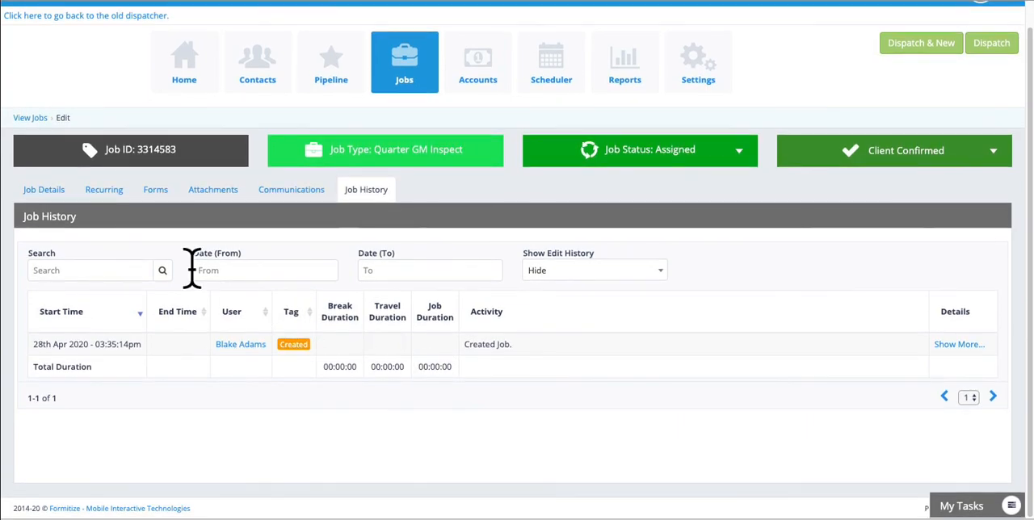
left_click(40, 193)
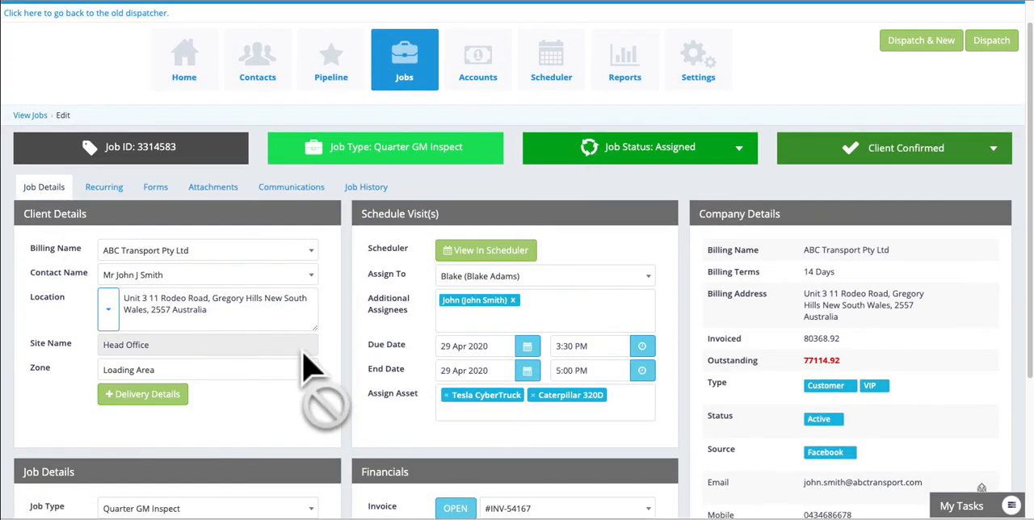
scroll(302, 359, "down", 1)
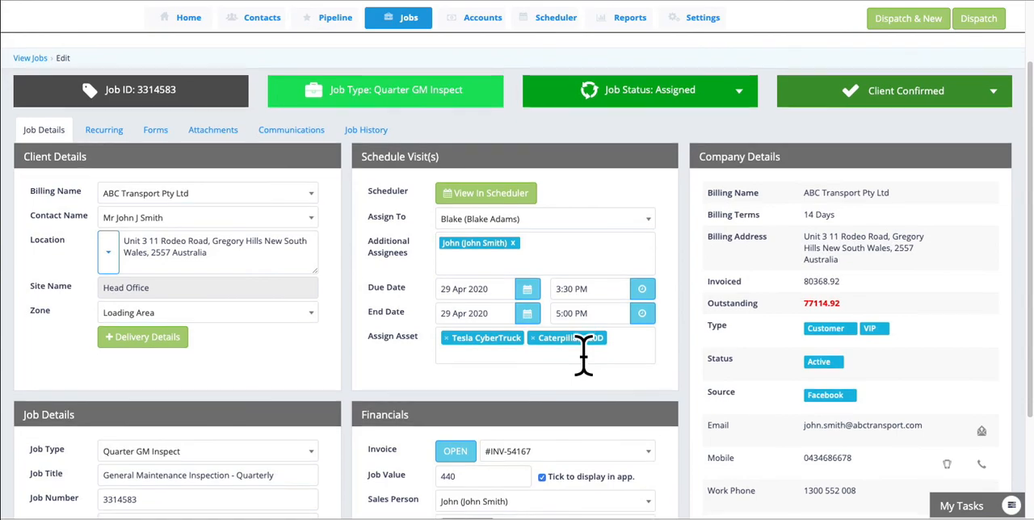
scroll(583, 356, "down", 1)
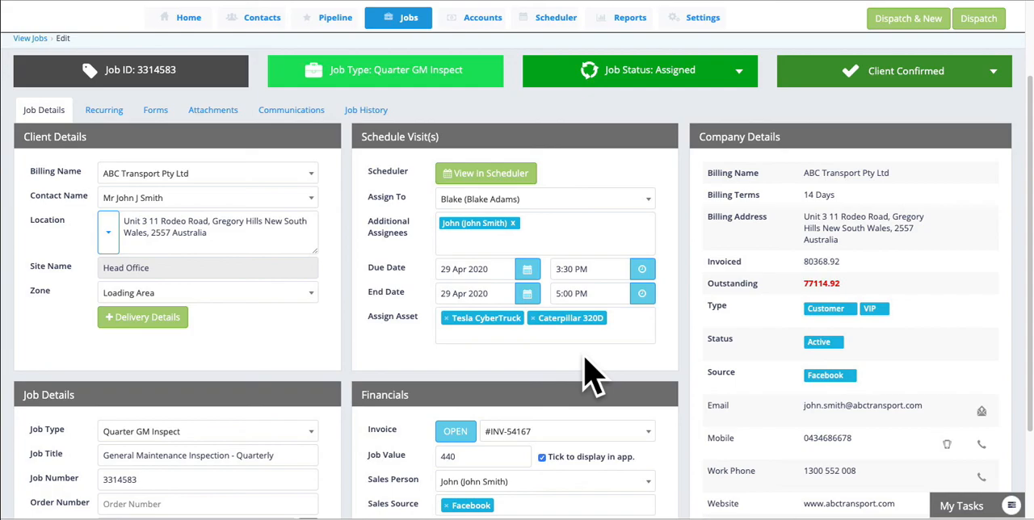
scroll(585, 358, "up", 1)
scroll(587, 373, "down", 1)
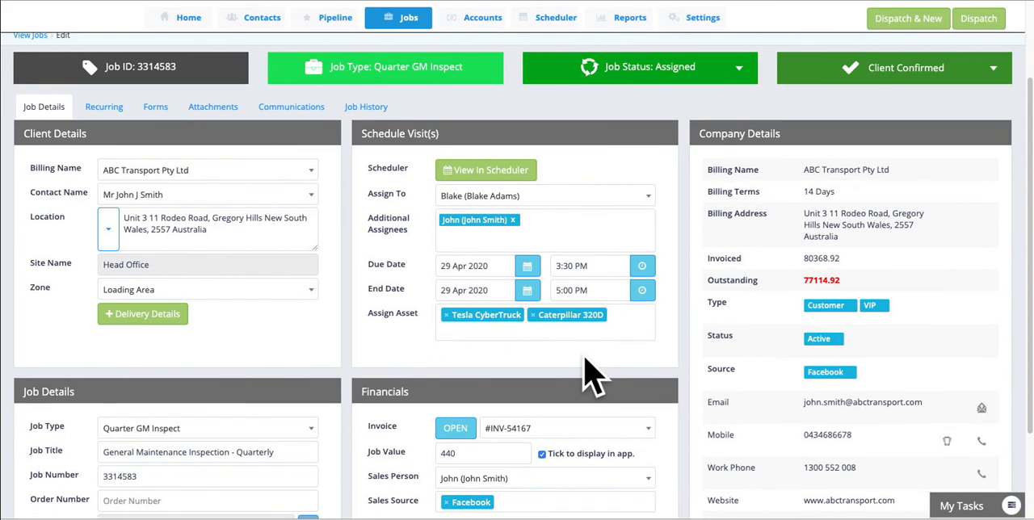